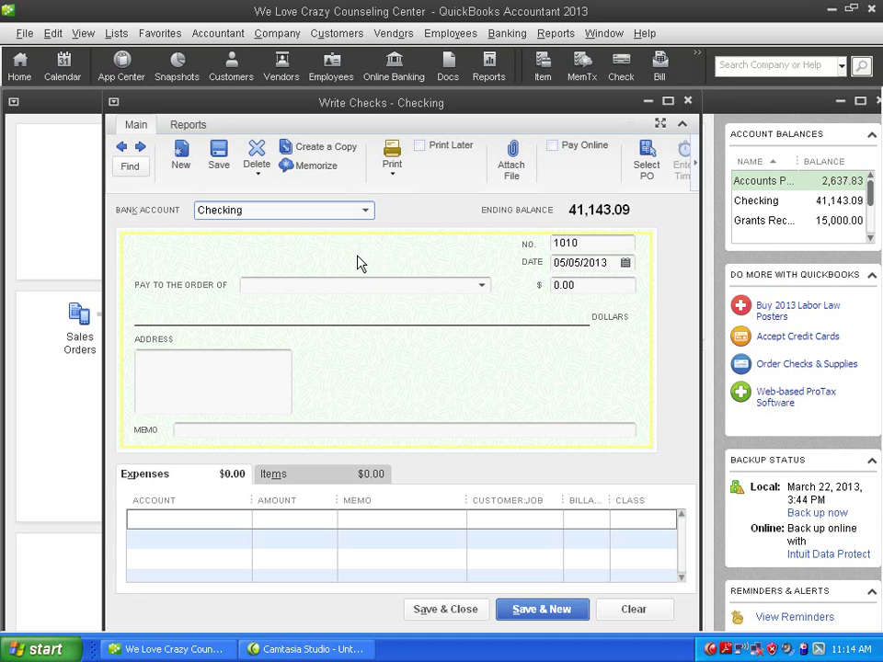
- Enter Slackerman Security Systems as the payee on check 1010 with a 38.50 amount
click(358, 286)
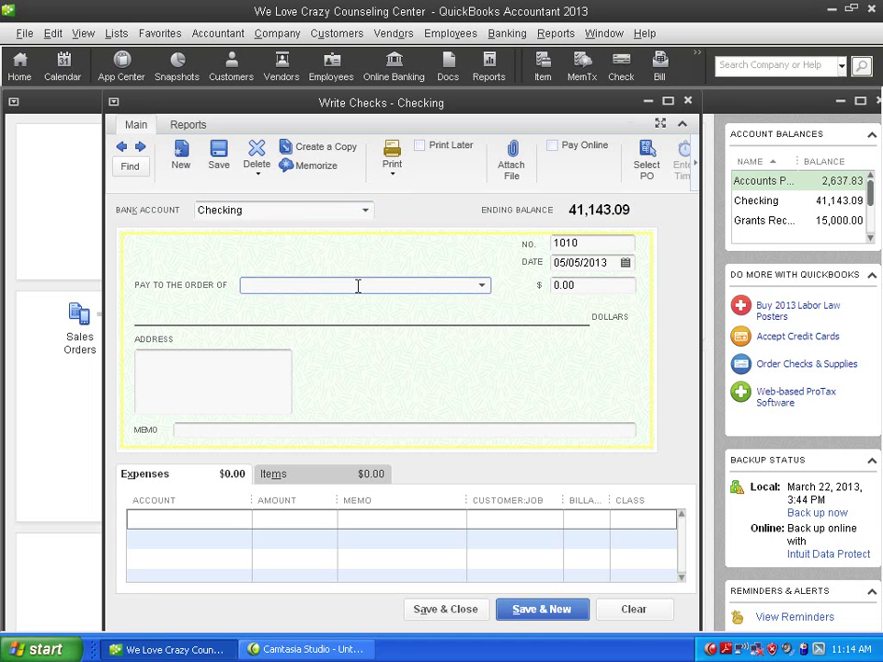
text(sl)
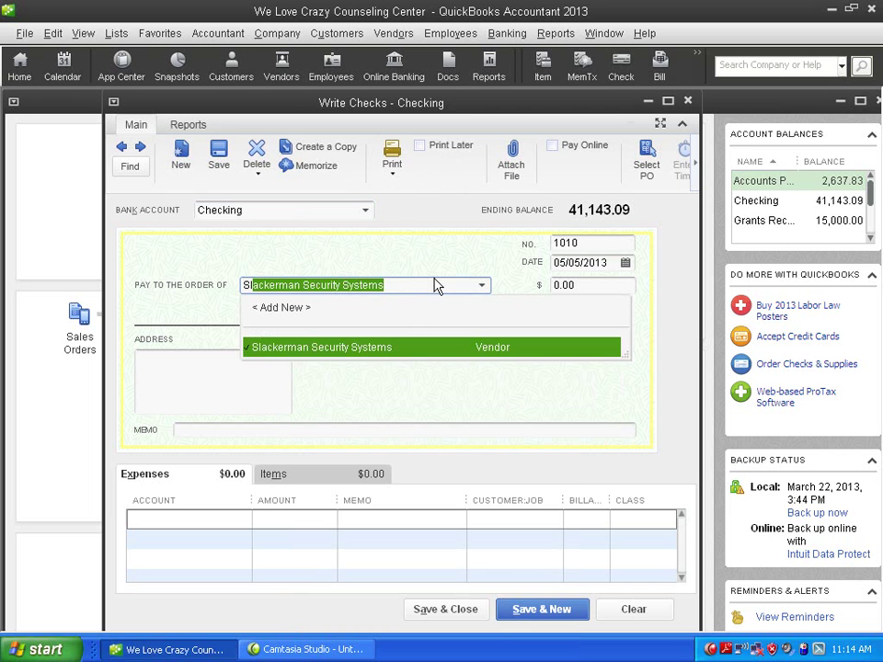
key(Tab)
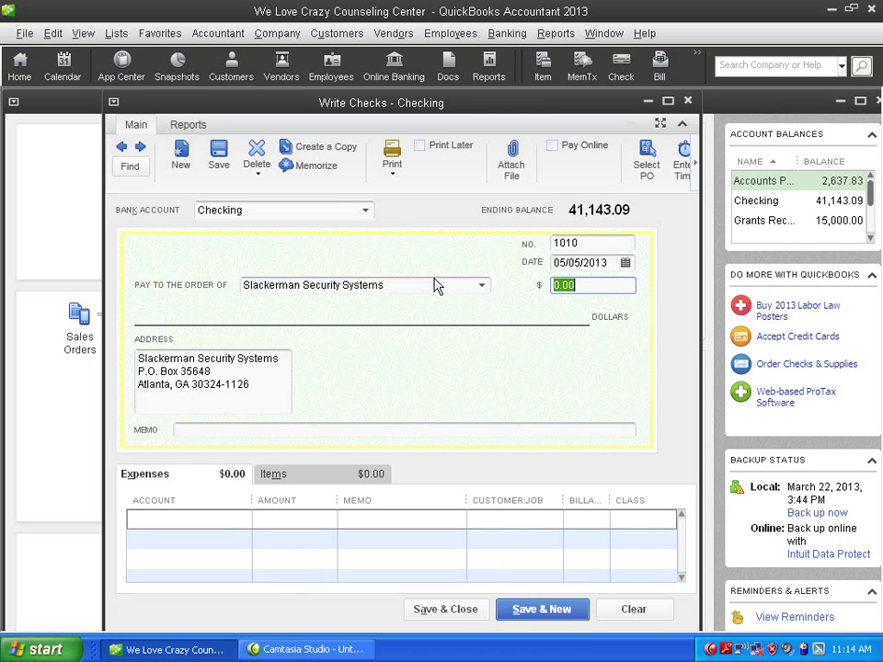
text(38.50)
key(Tab)
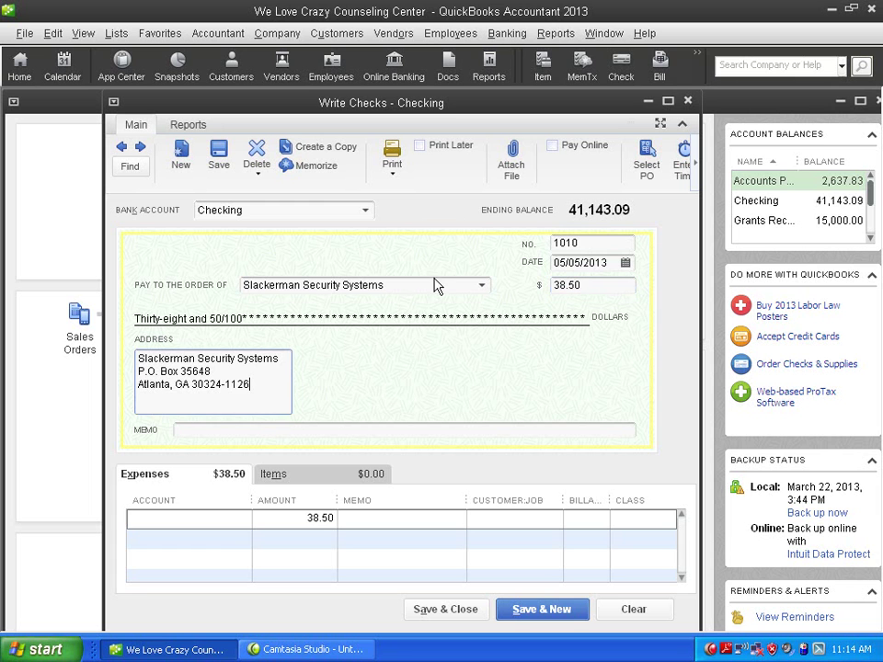
- Code the check's expense line to the Equipment Rental account
click(238, 521)
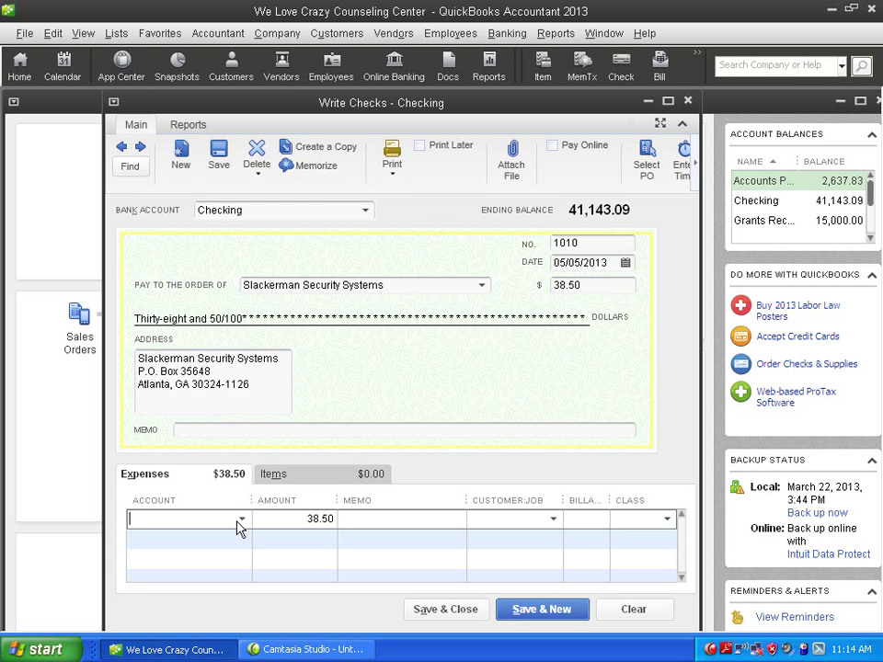
text(Equipment Rental)
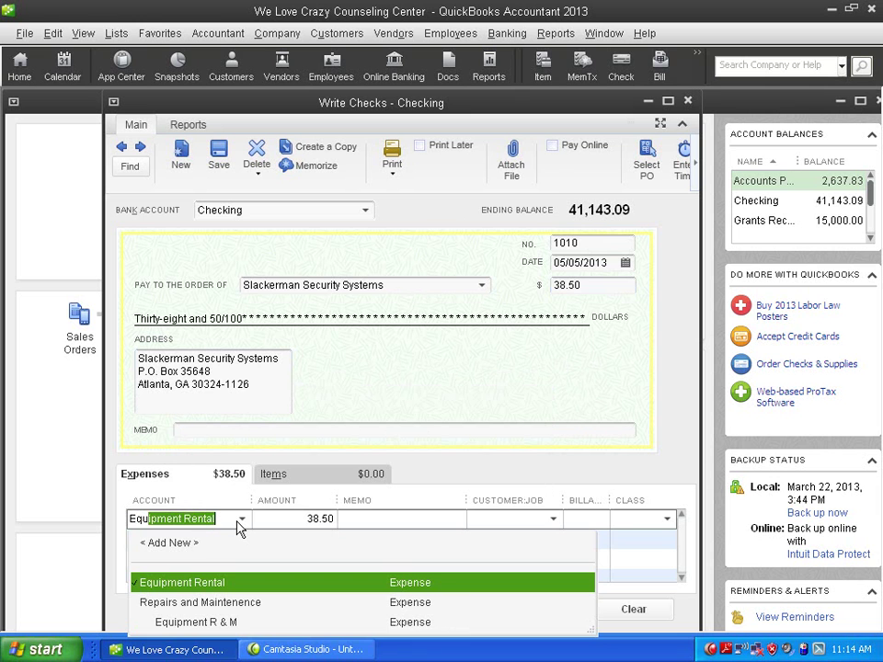
key(Tab)
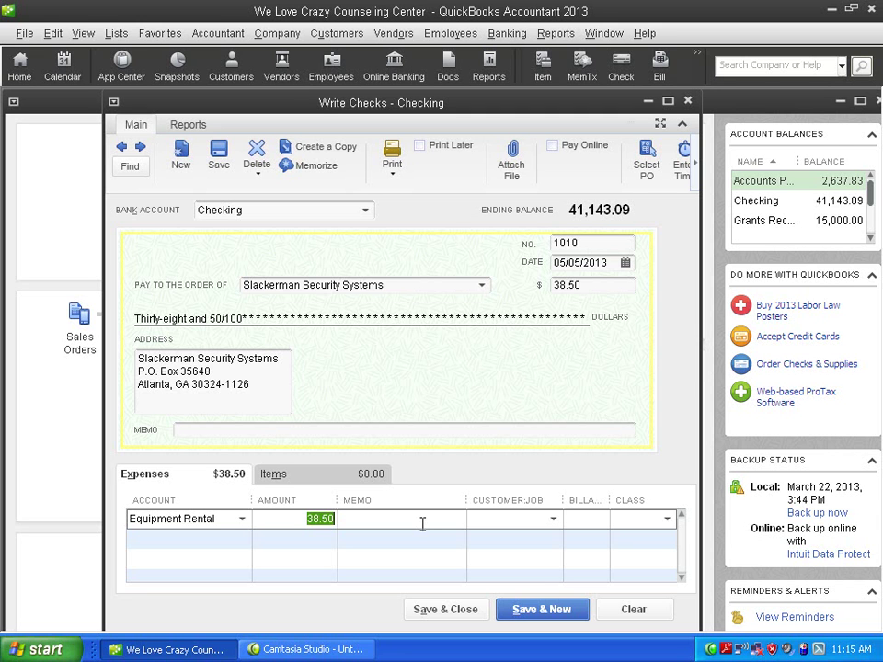
- Save check 1010 with Save & New and start paging back through earlier checks
key(alt+s)
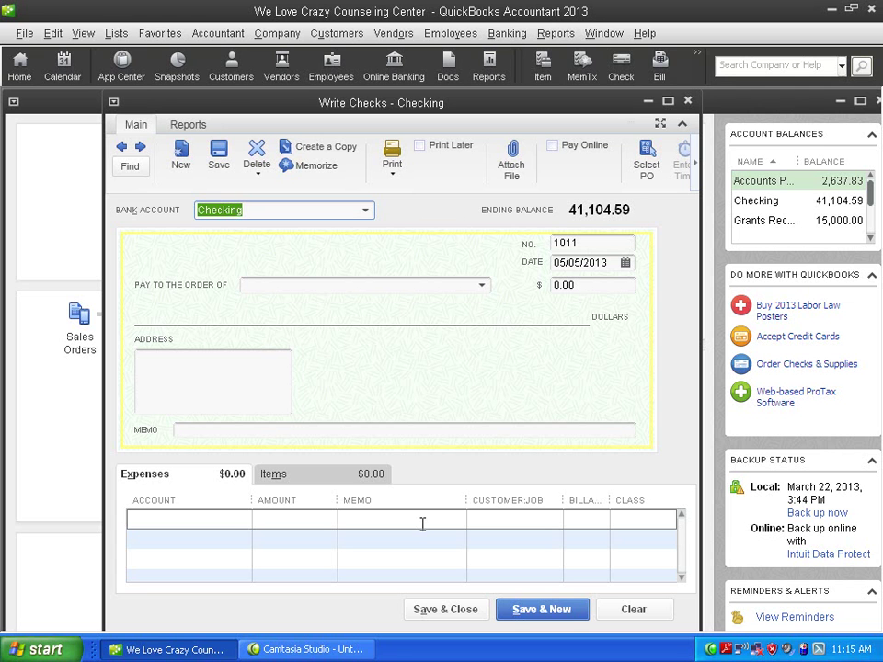
click(121, 153)
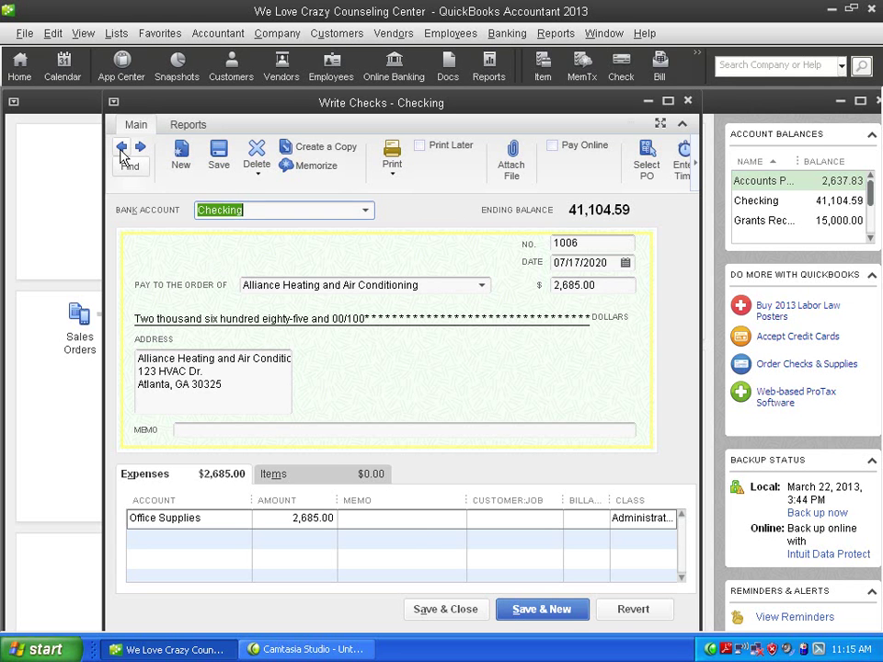
click(120, 153)
click(120, 152)
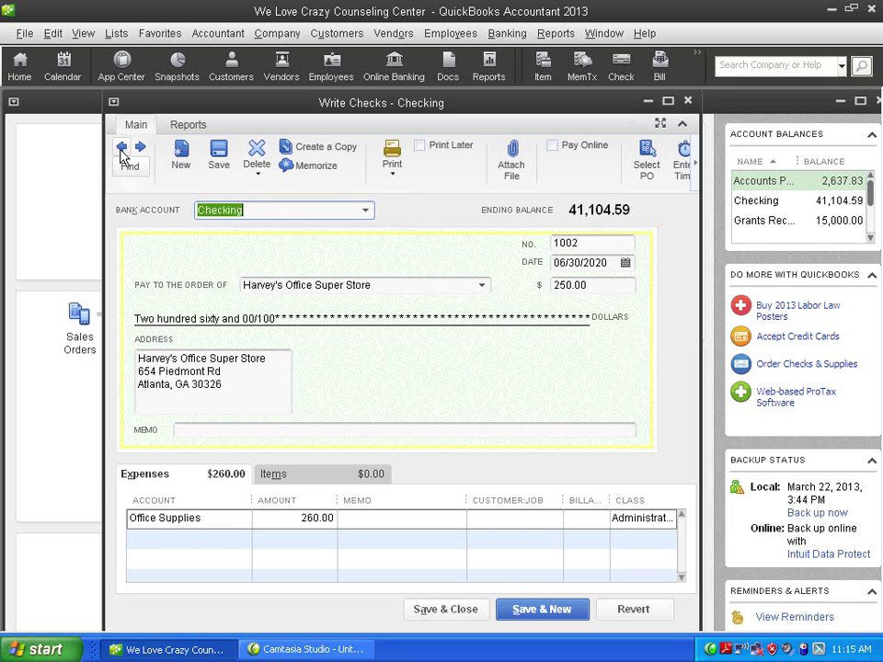
click(120, 153)
- Page back past the PayChex tax draft to the 245.00 Wackenhut Security bill payment
click(120, 153)
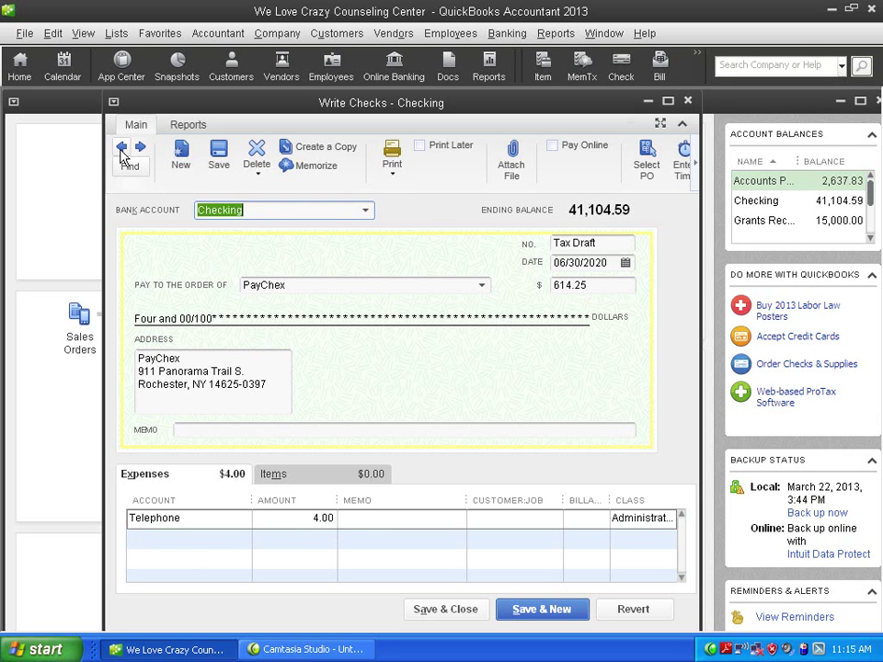
click(120, 152)
click(120, 153)
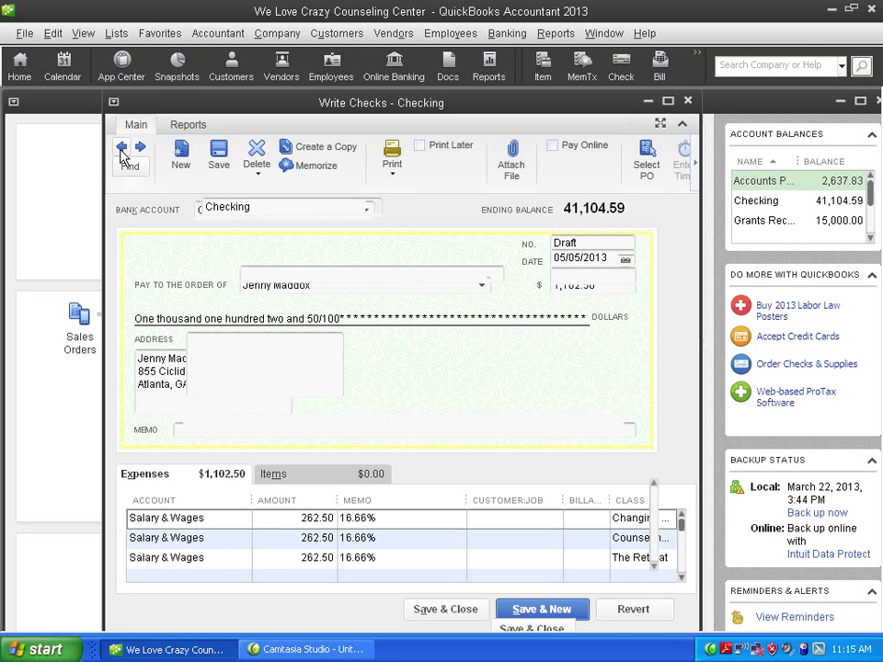
click(121, 153)
click(120, 153)
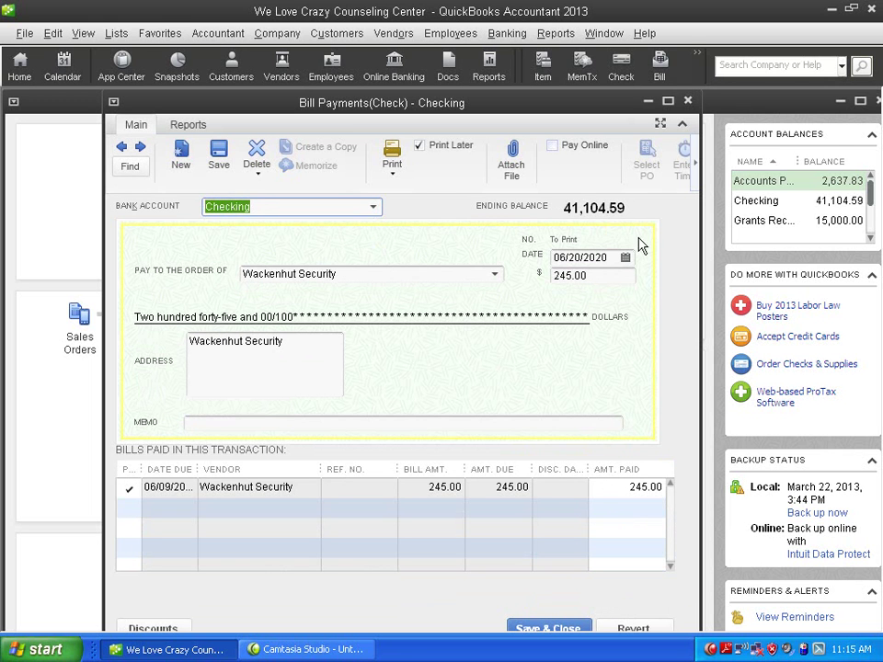
- Close the Wackenhut Security bill payment window and open the Edit menu
click(688, 102)
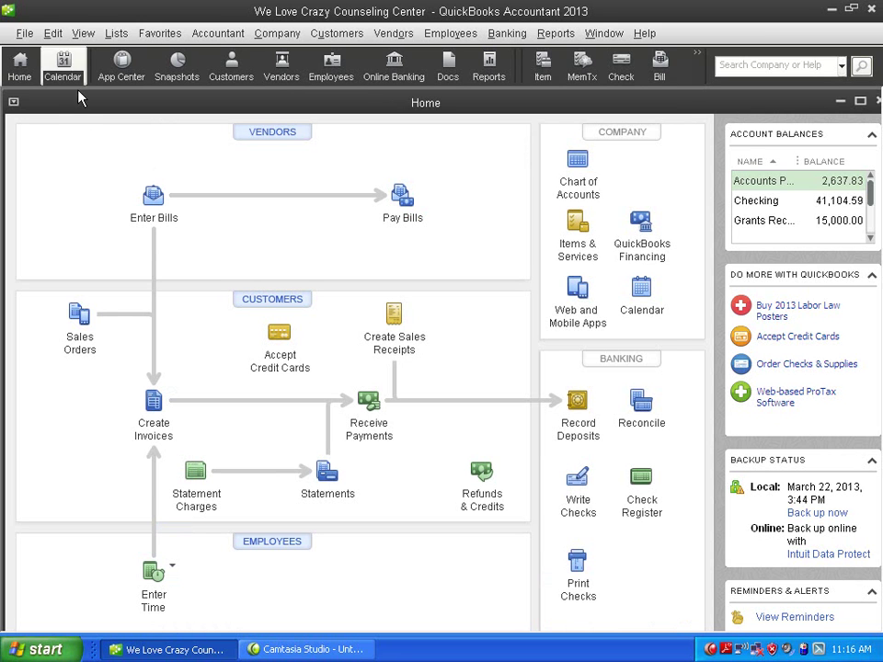
click(50, 35)
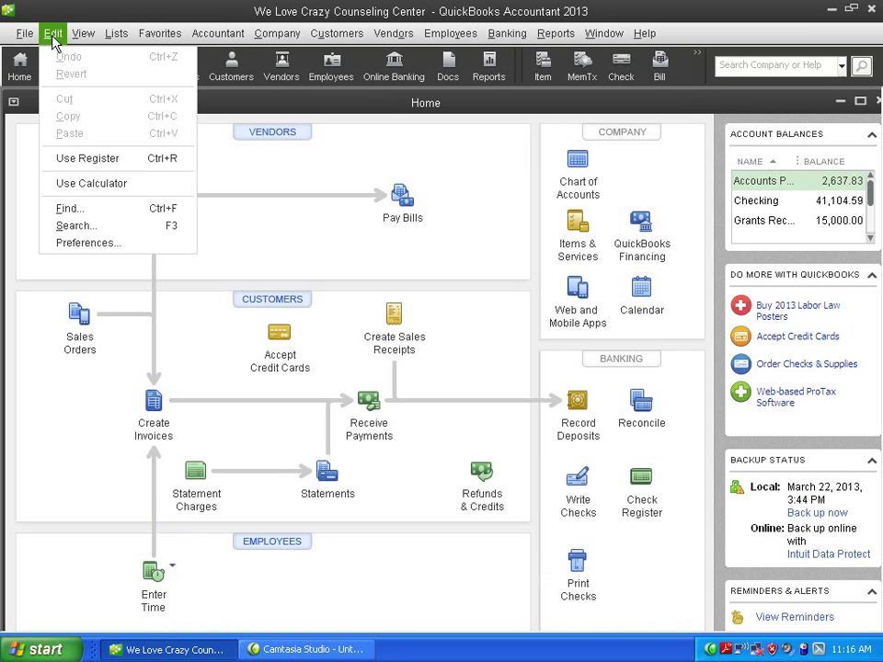
- Turn on 'Pressing Enter moves between fields' under General > My Preferences and confirm with OK
click(77, 245)
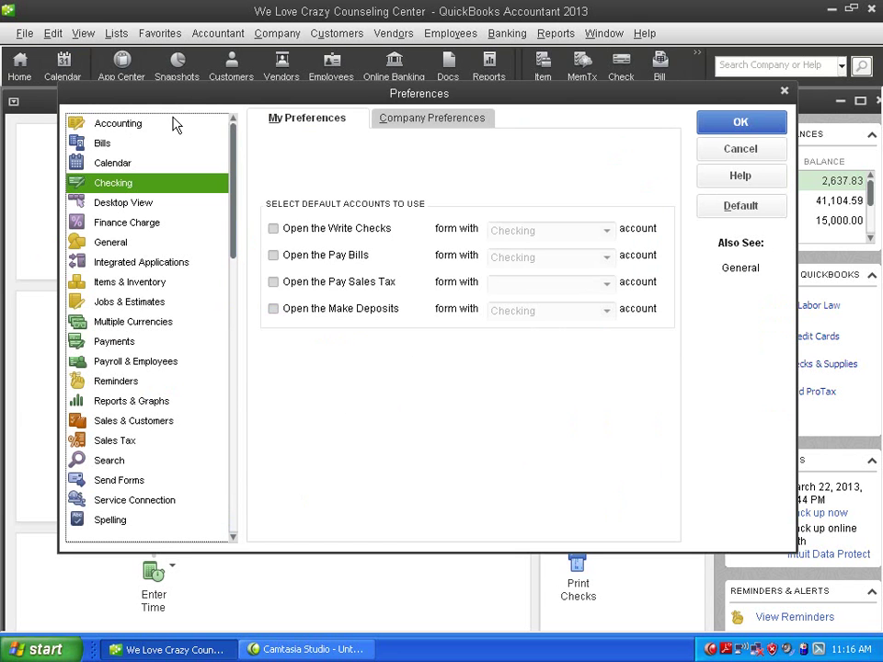
click(133, 126)
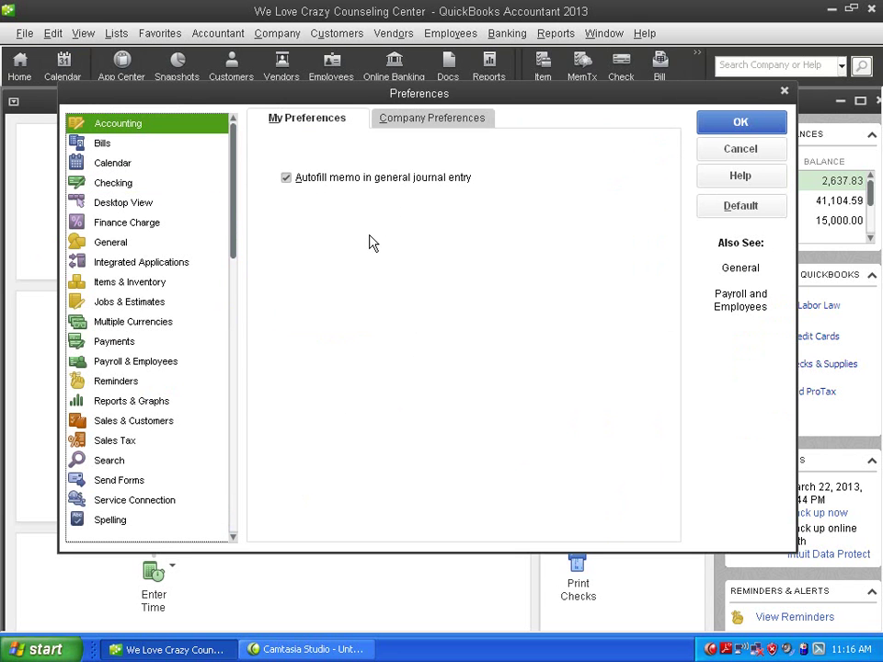
click(404, 126)
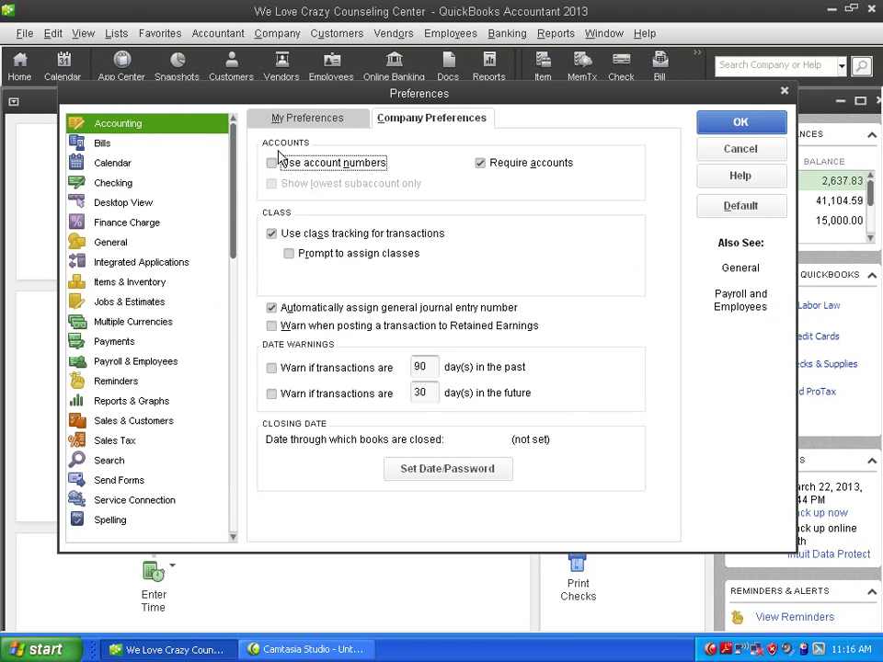
click(121, 245)
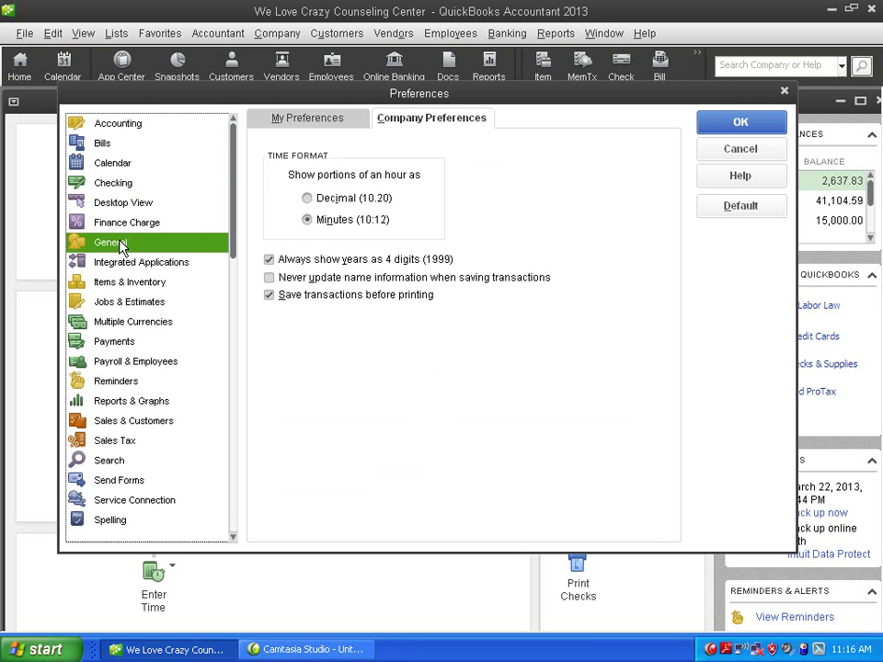
click(285, 123)
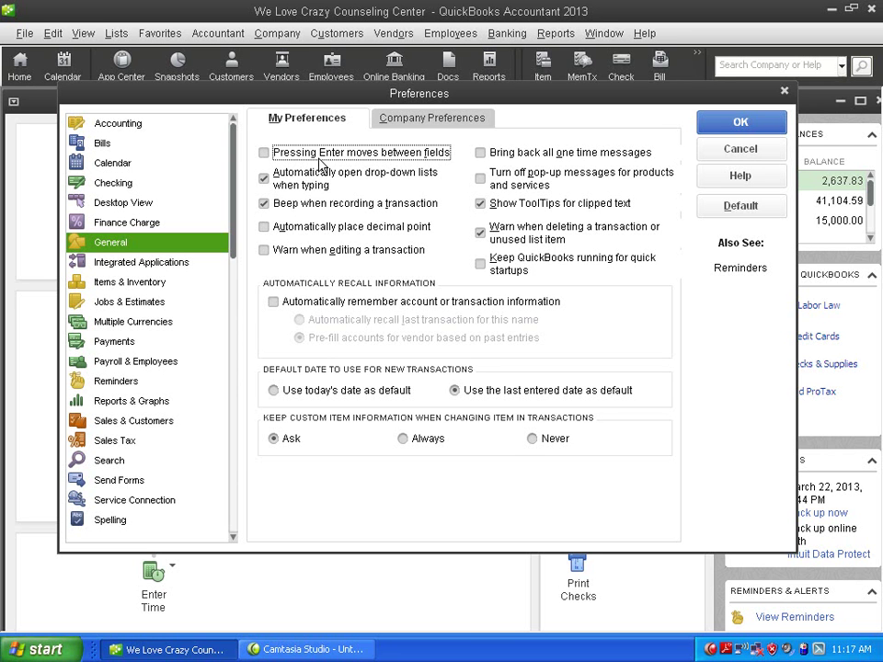
click(265, 154)
click(722, 136)
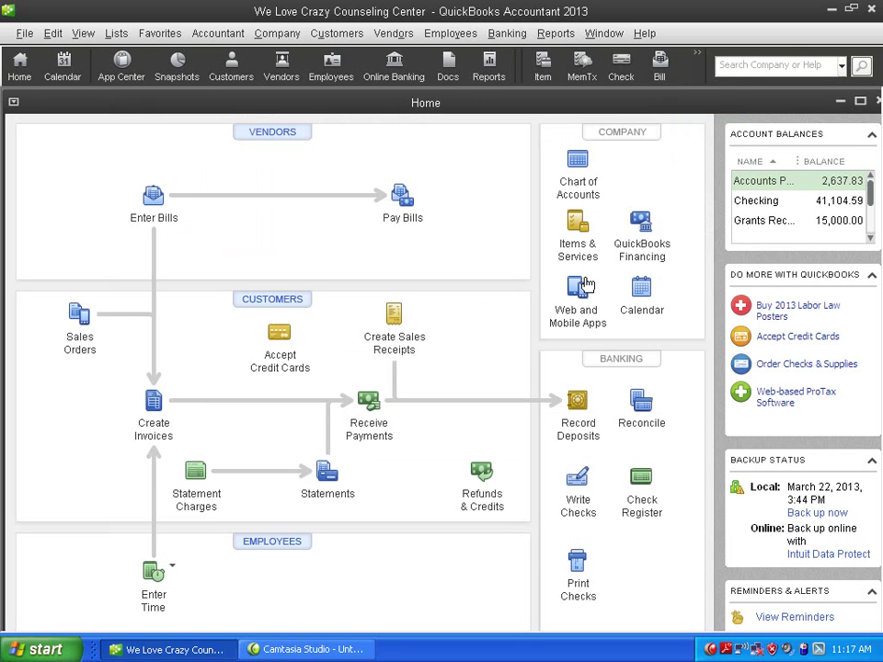
- Write new check 1011 to Slackerman Security Systems, filling the address and moving to the expense line
click(577, 483)
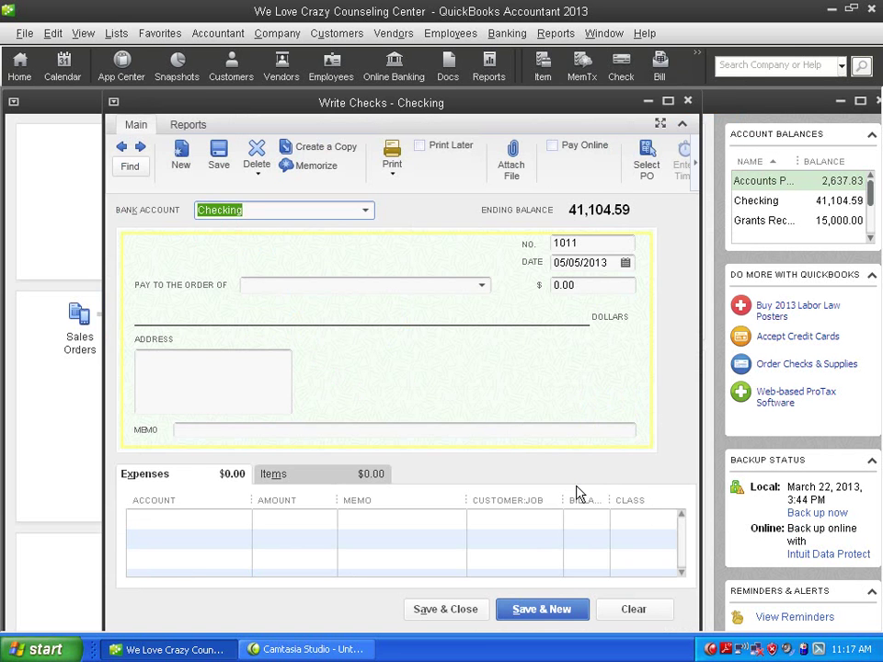
click(288, 285)
text(Slackerman Security Systems)
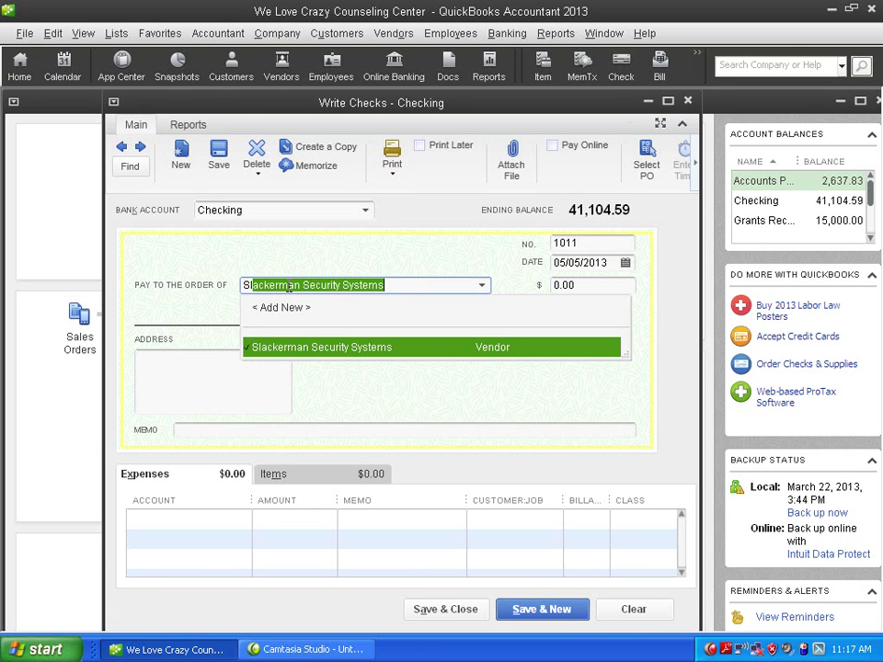
key(Tab)
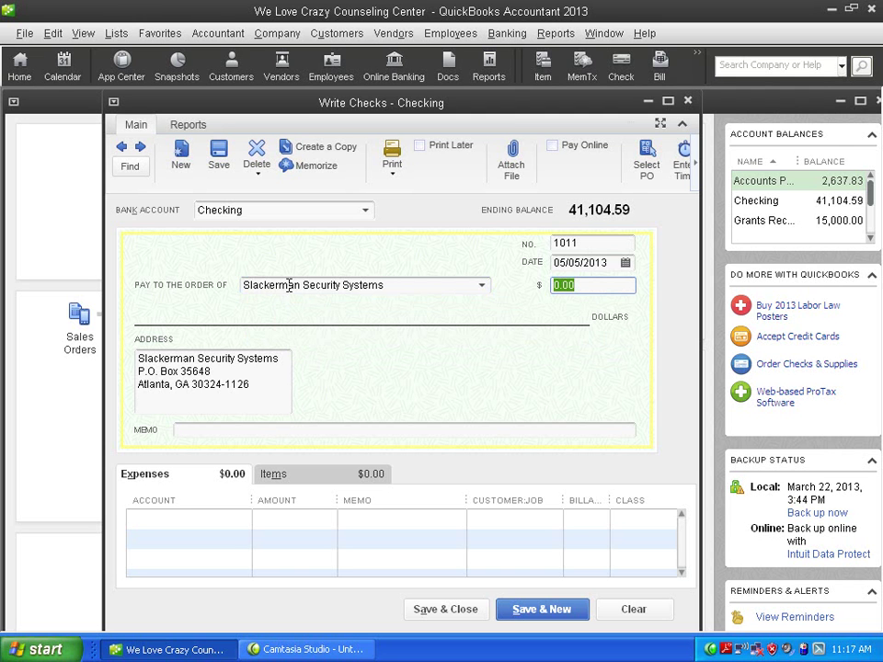
key(Tab)
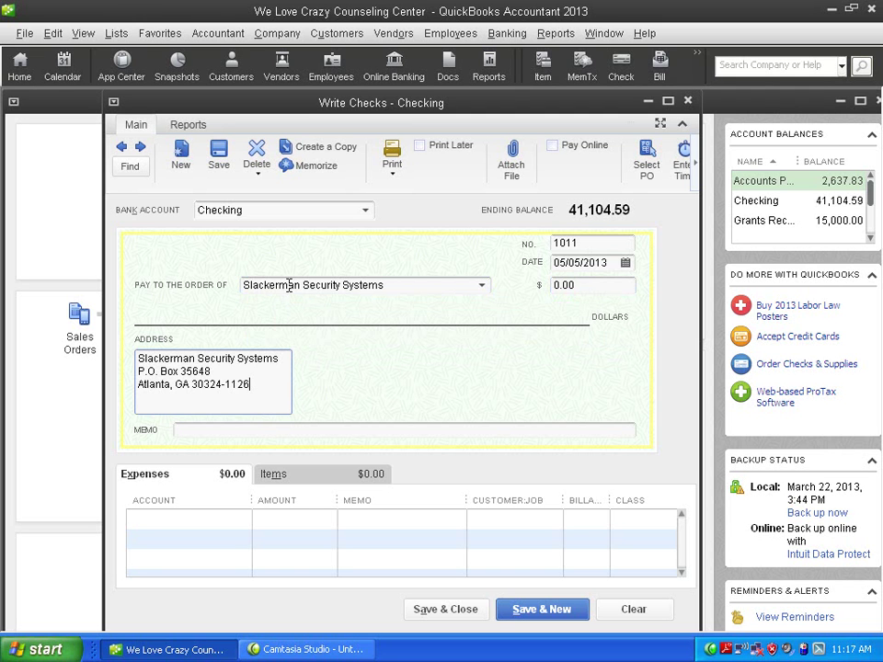
key(Return)
key(Return)
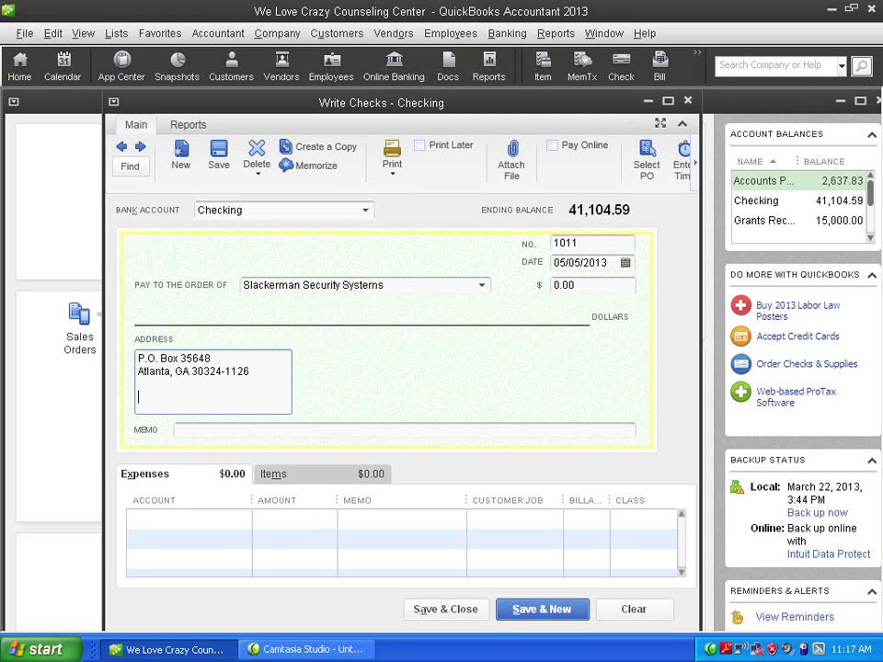
key(Tab)
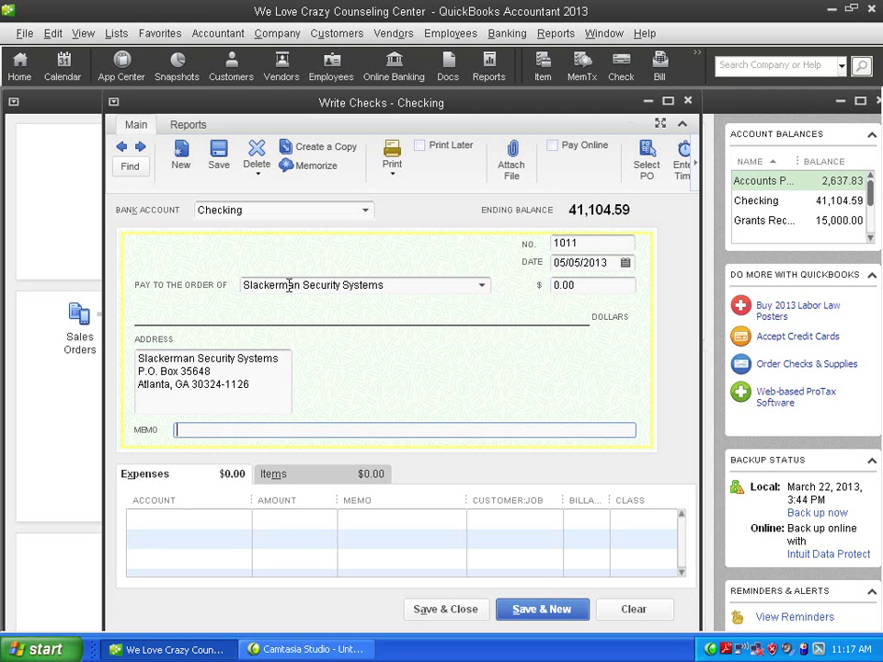
key(Tab)
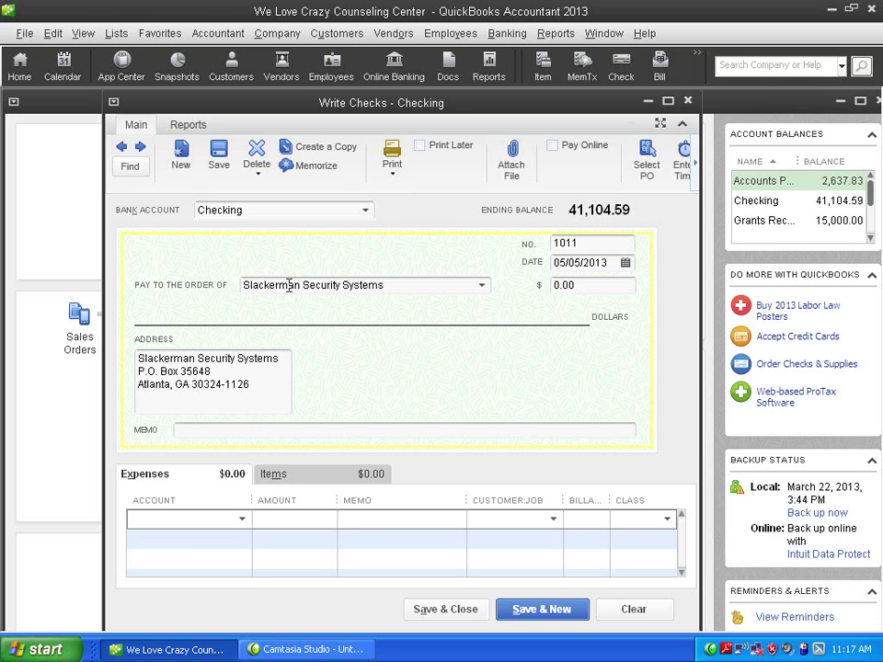
- Code check 1011 as 38.50 Equipment Rental in the Administrative class and Save & Close
text(Equipment Rental)
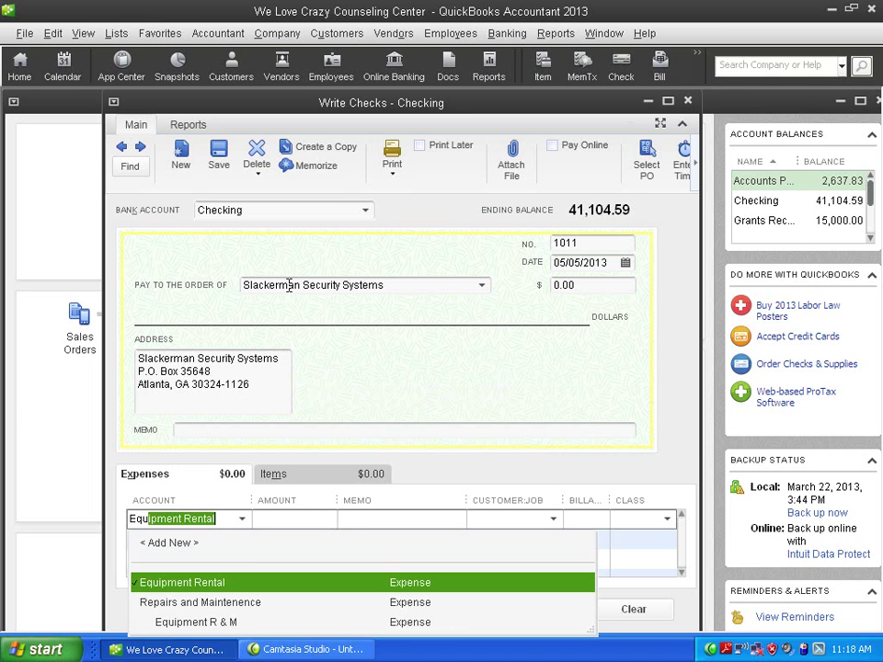
key(Tab)
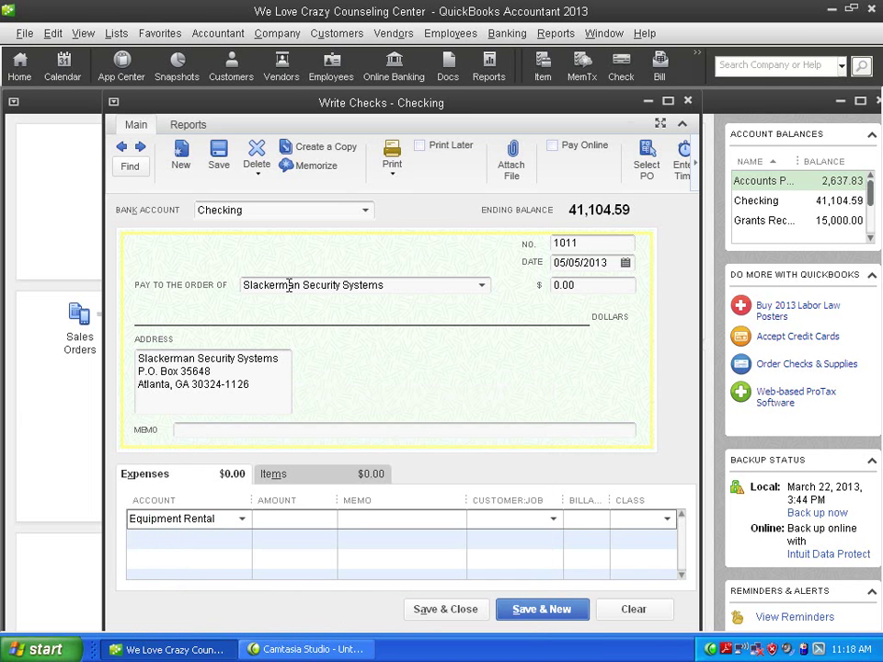
text(38.50)
key(Tab)
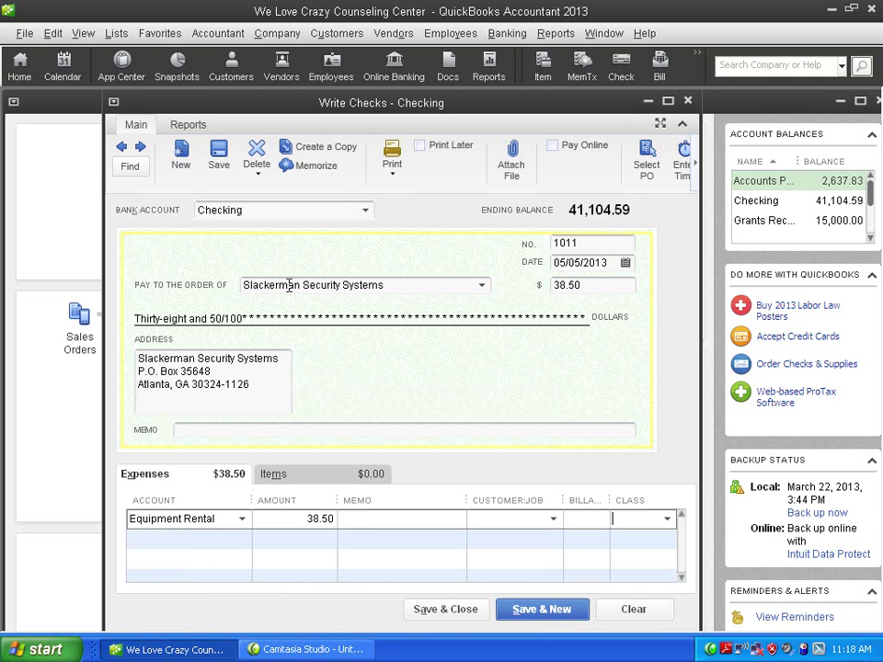
click(668, 521)
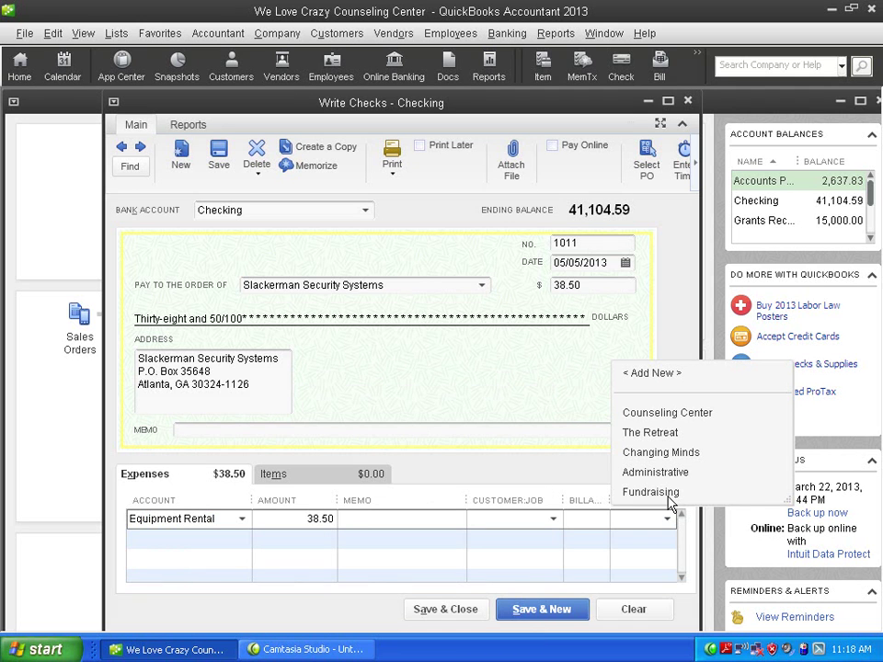
click(679, 482)
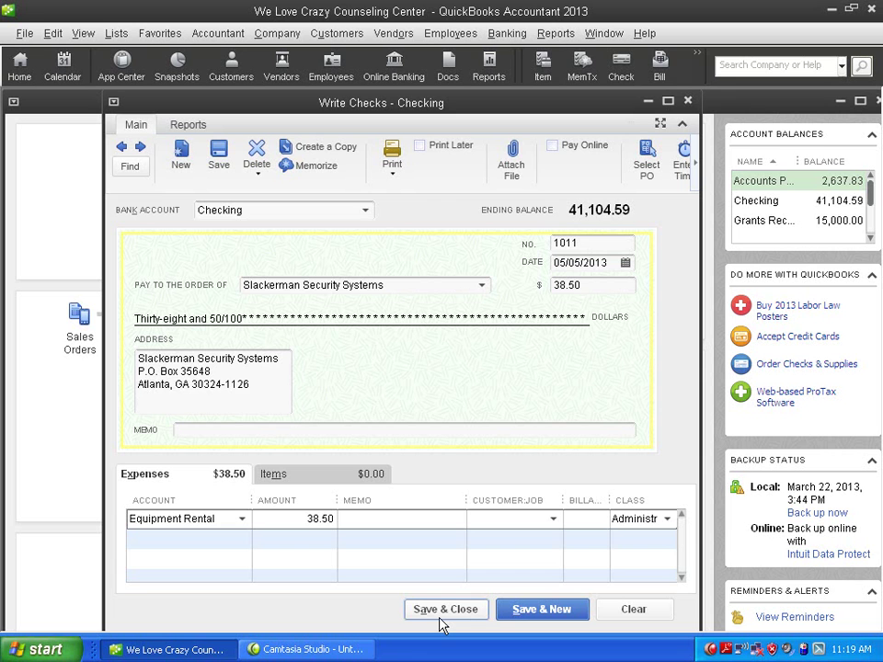
click(440, 621)
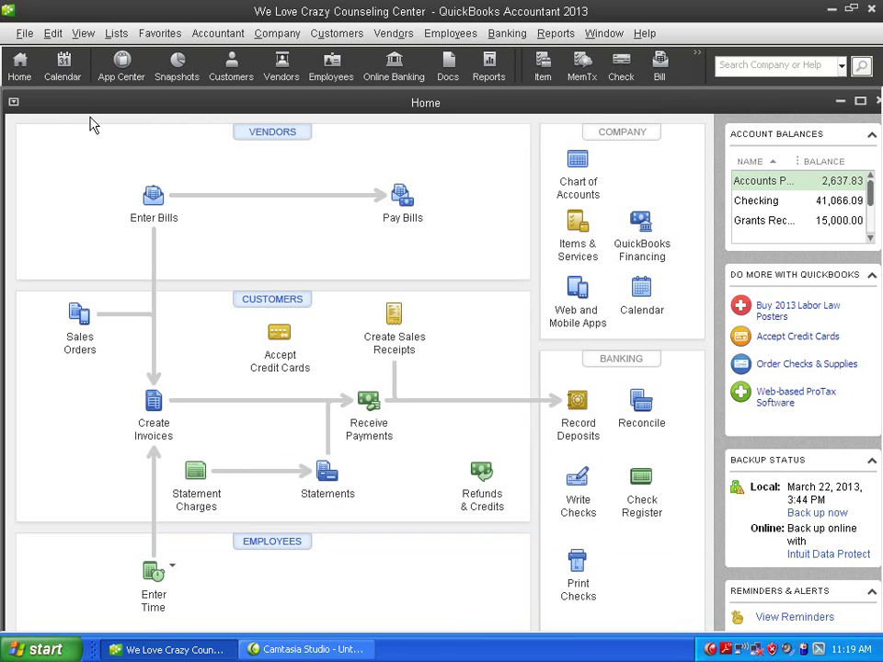
click(54, 35)
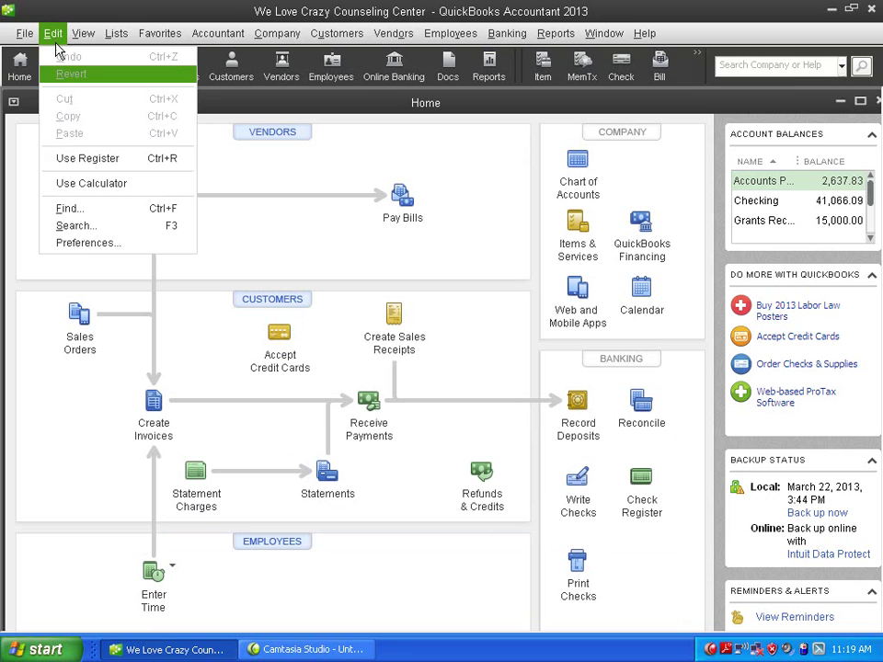
click(83, 245)
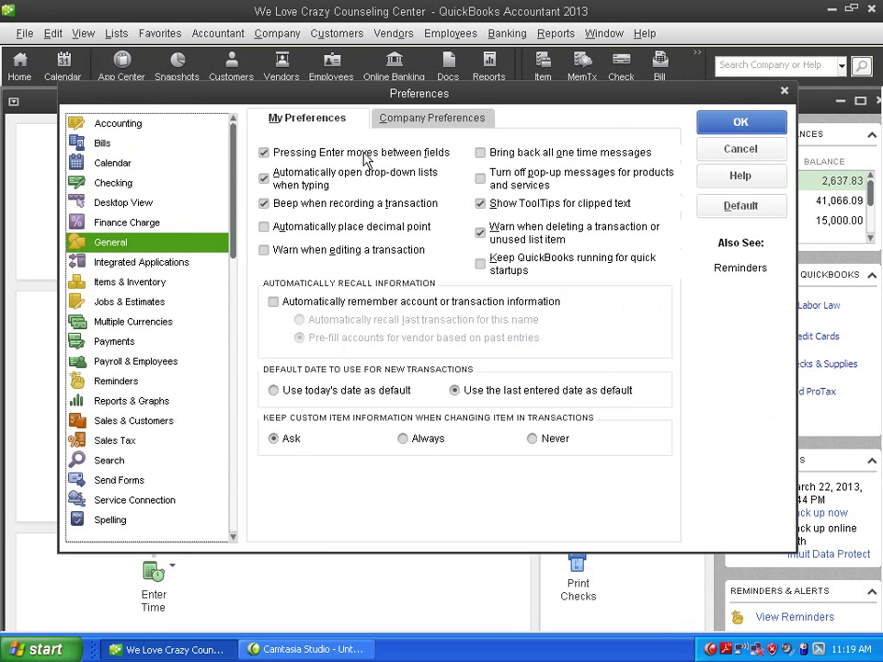
click(264, 153)
click(265, 154)
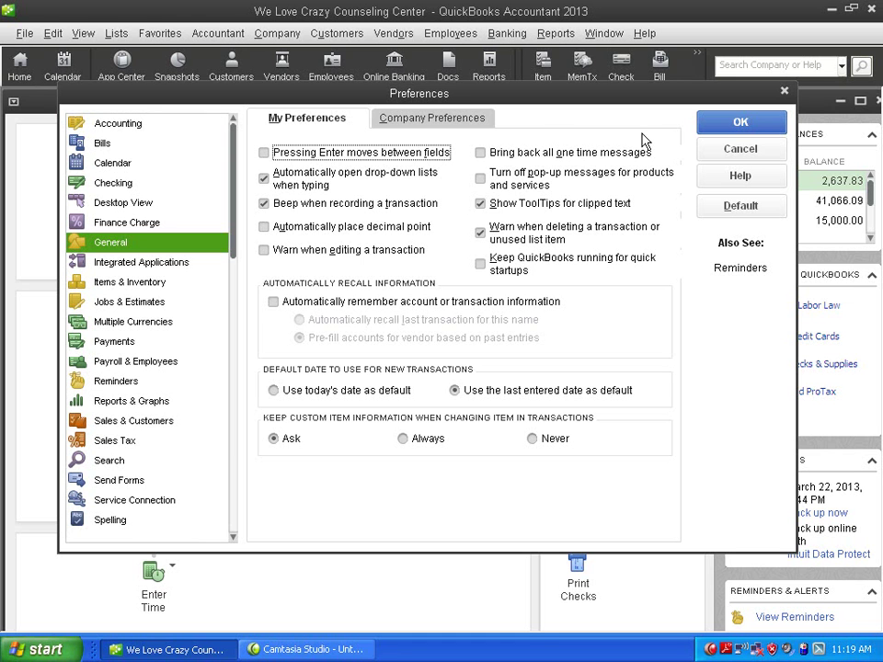
click(264, 153)
click(739, 124)
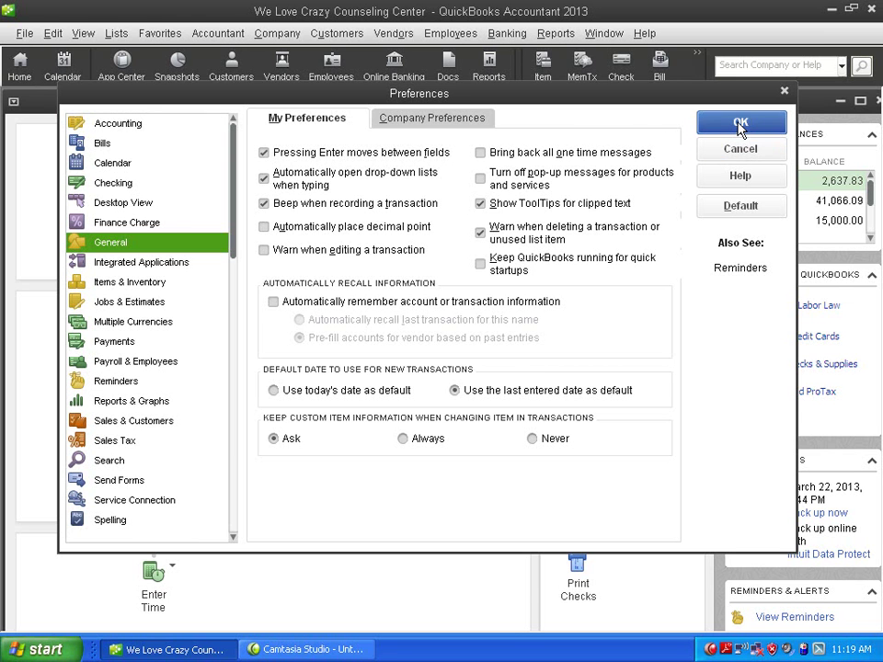